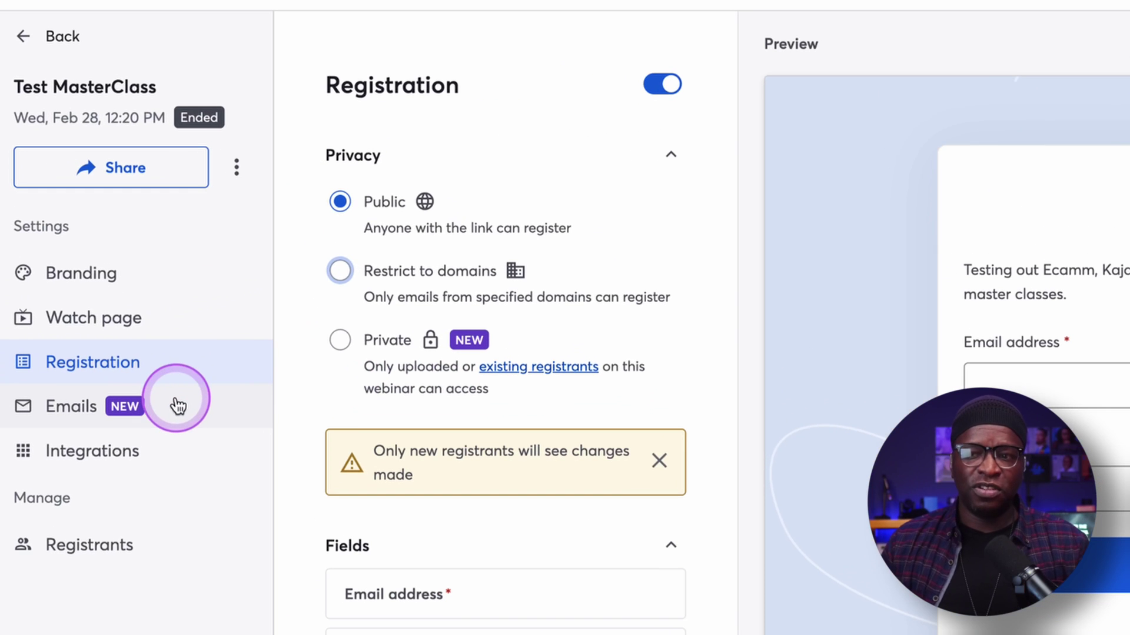
Review the webinar's Emails, Integrations and Registrants settings pages.
left_click(56, 319)
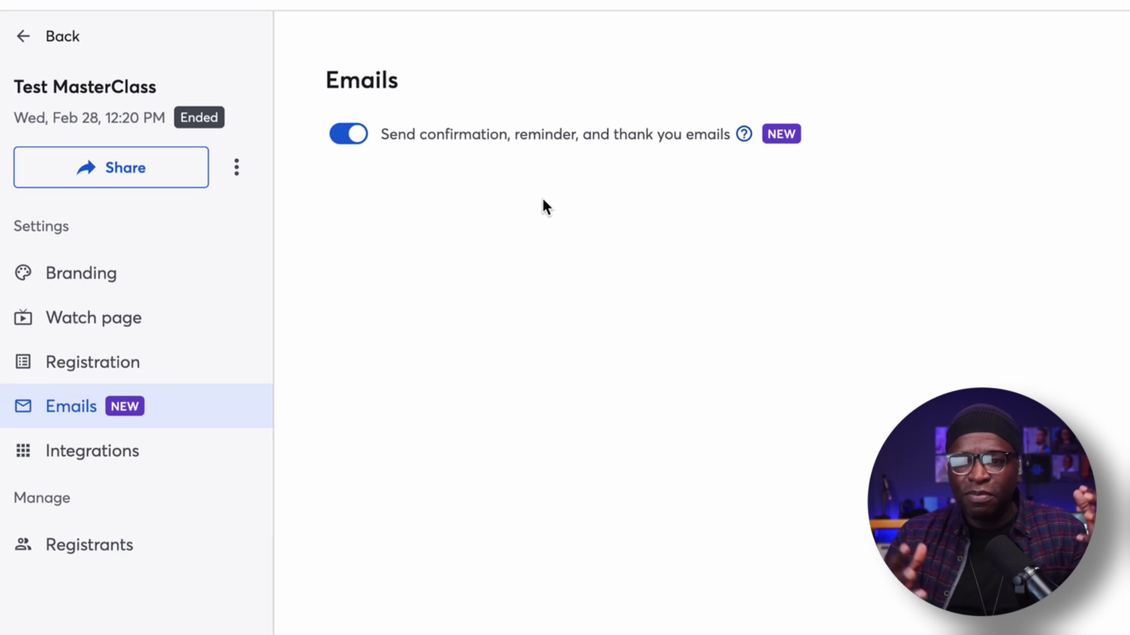
left_click(86, 458)
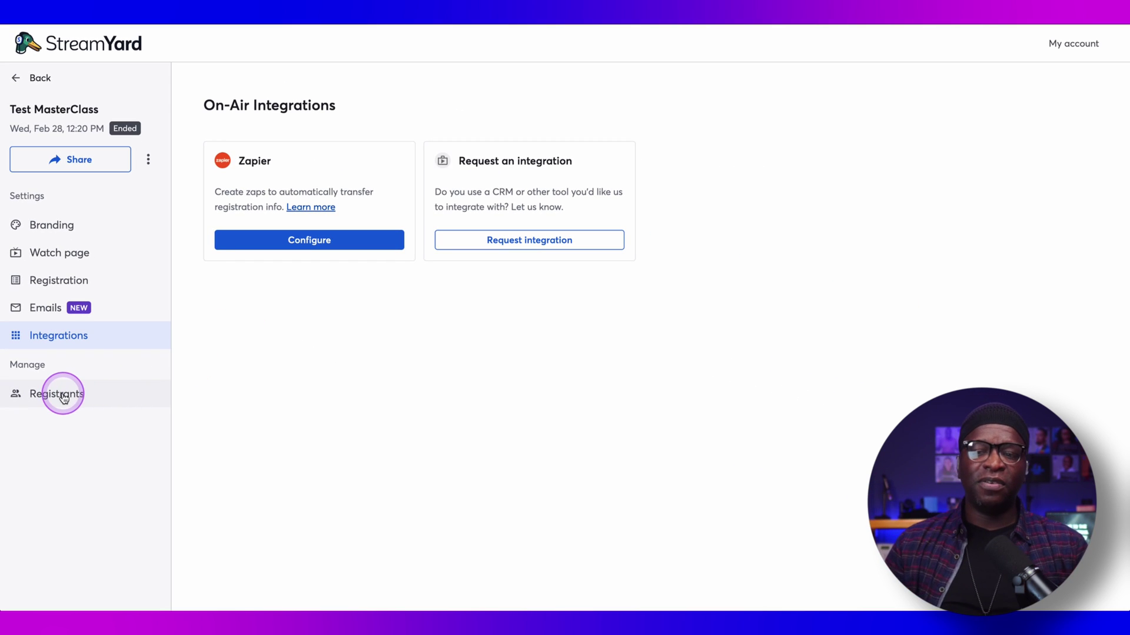
left_click(61, 398)
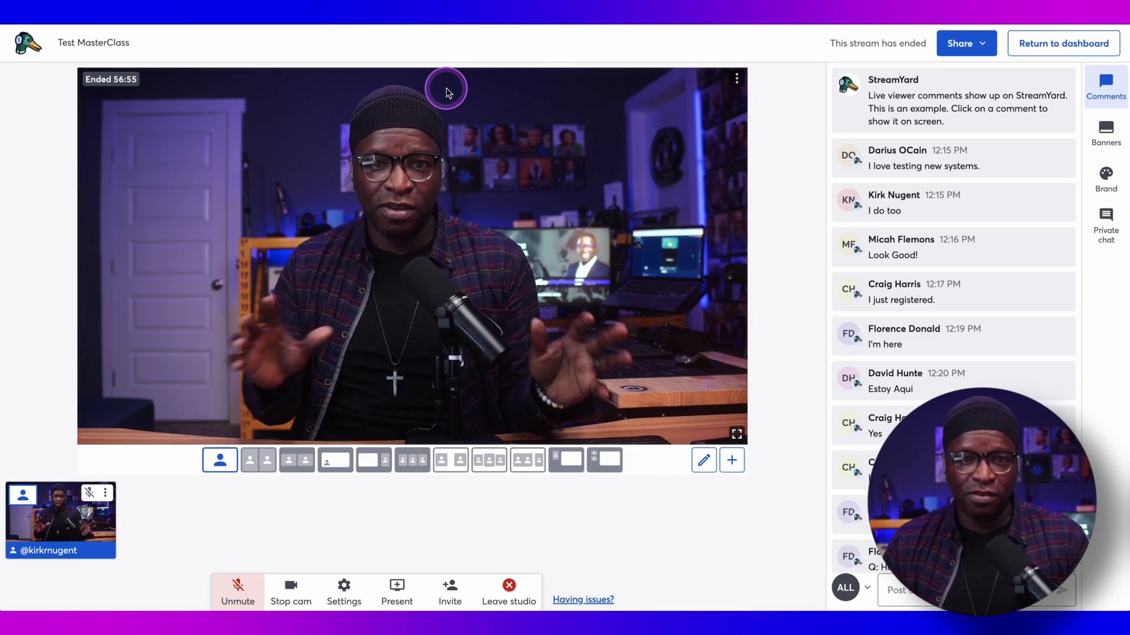
Briefly show and then hide the 'I see it' and 'Yes' comments on stage.
mouse_move(945, 257)
scroll(936, 263, "down", 5)
scroll(934, 261, "up", 5)
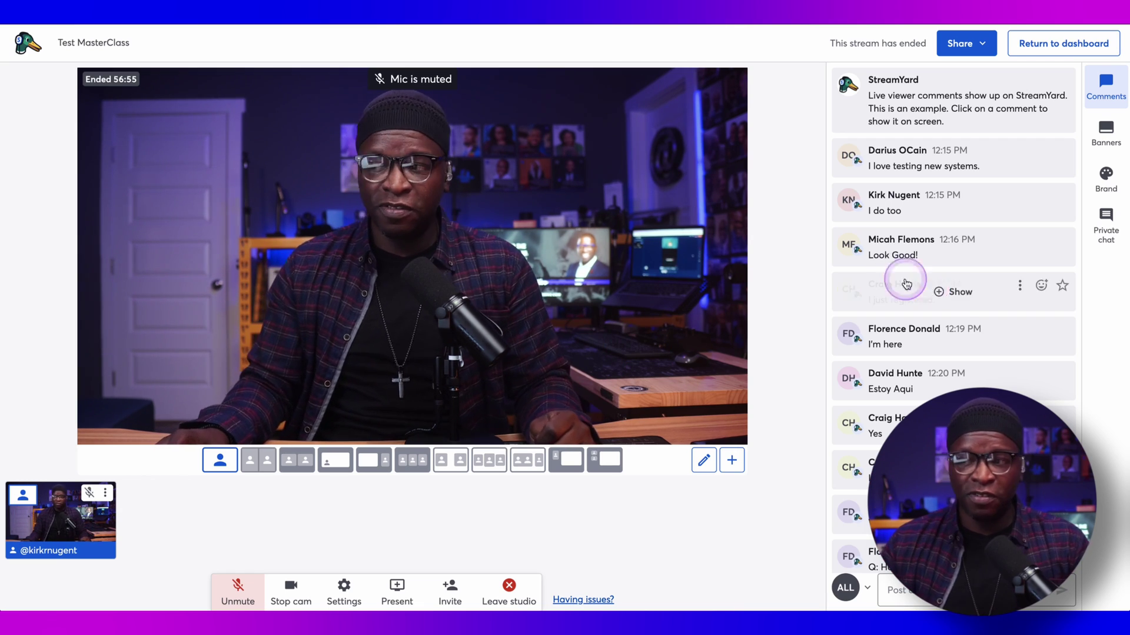
scroll(951, 295, "down", 3)
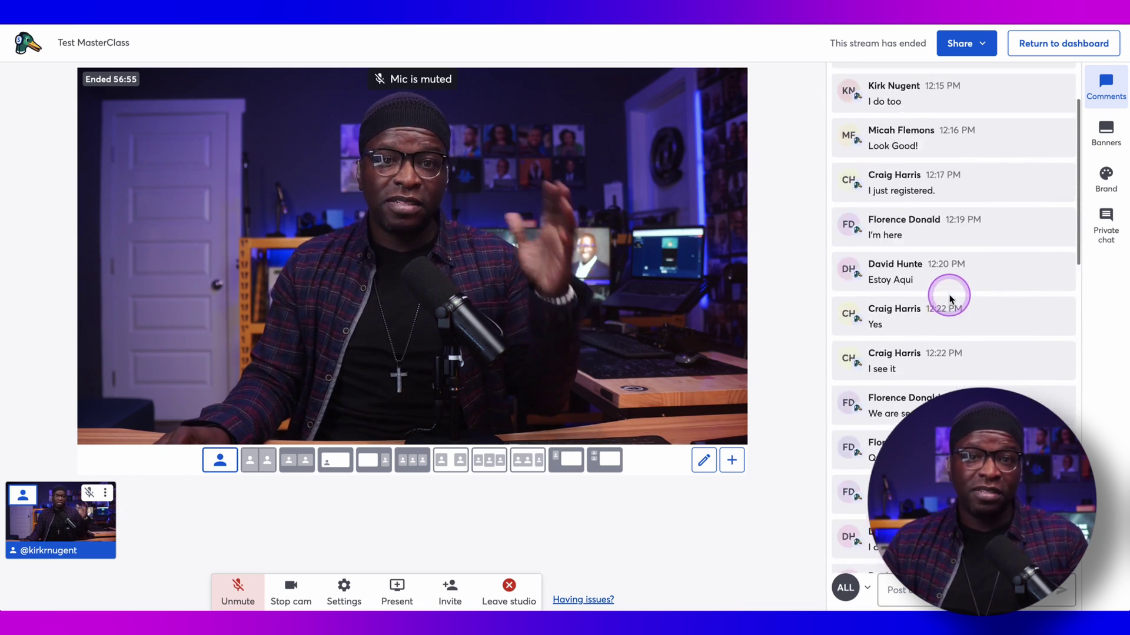
scroll(949, 299, "up", 3)
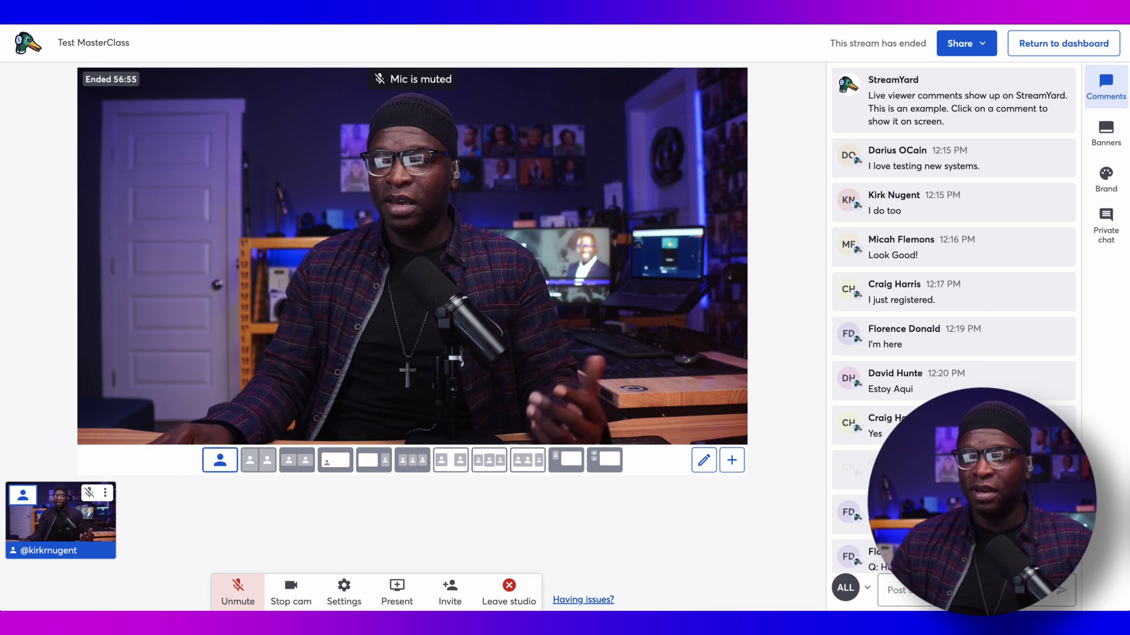
left_click(953, 467)
left_click(953, 468)
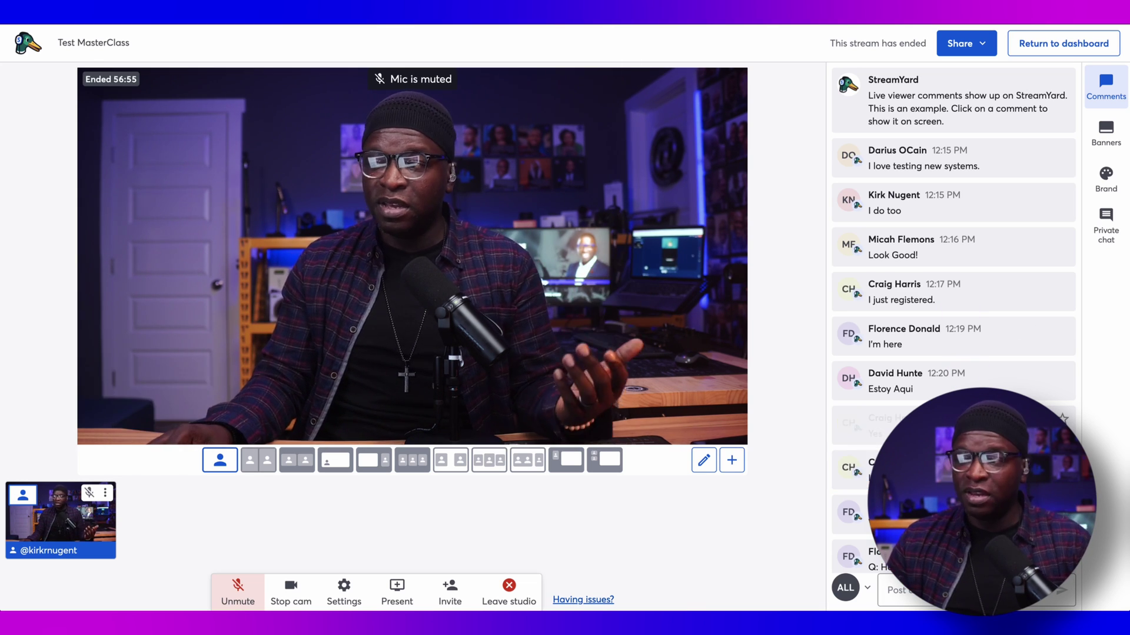
left_click(871, 425)
left_click(871, 425)
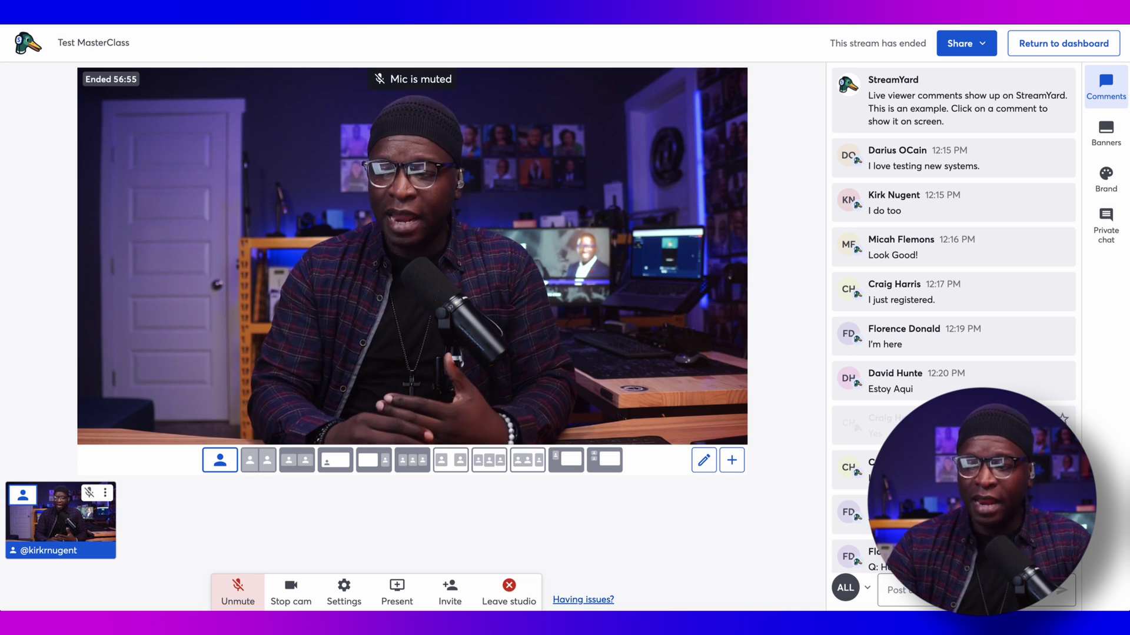
Bring up the reaction choices on the 'lol yeah idk what's going on' comment.
scroll(953, 318, "down", 10)
scroll(953, 318, "down", 4)
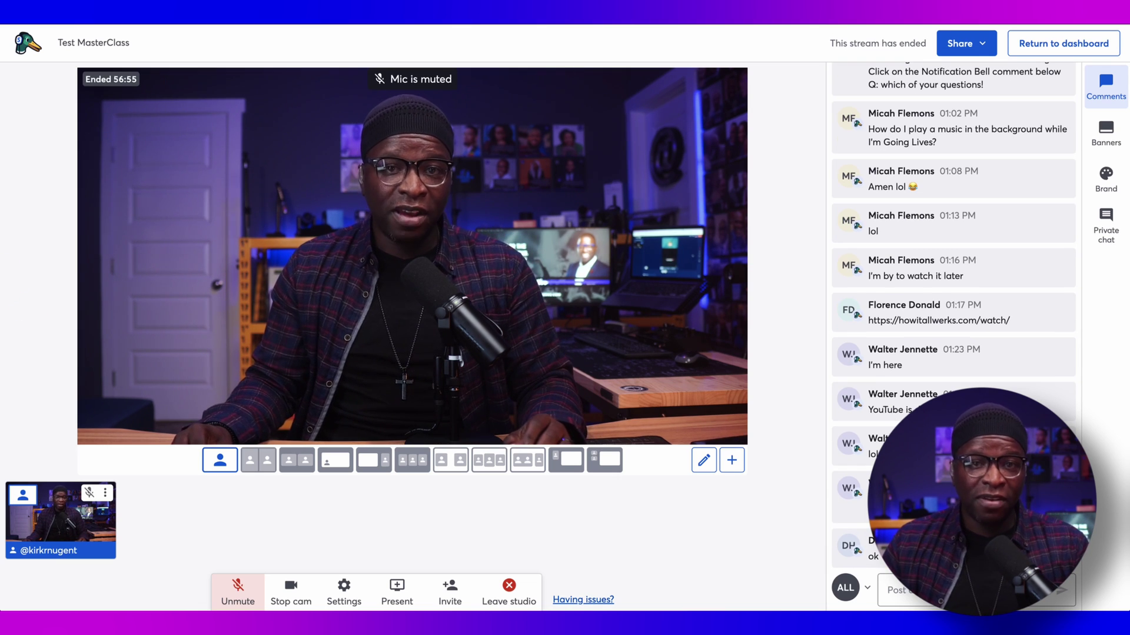
mouse_move(885, 378)
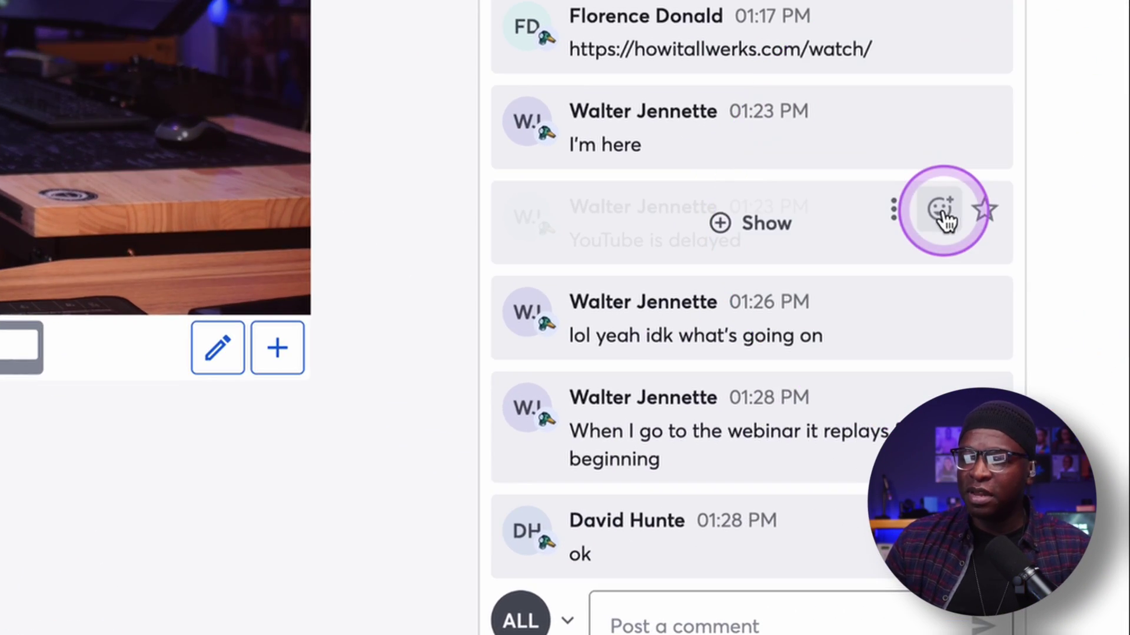
left_click(942, 213)
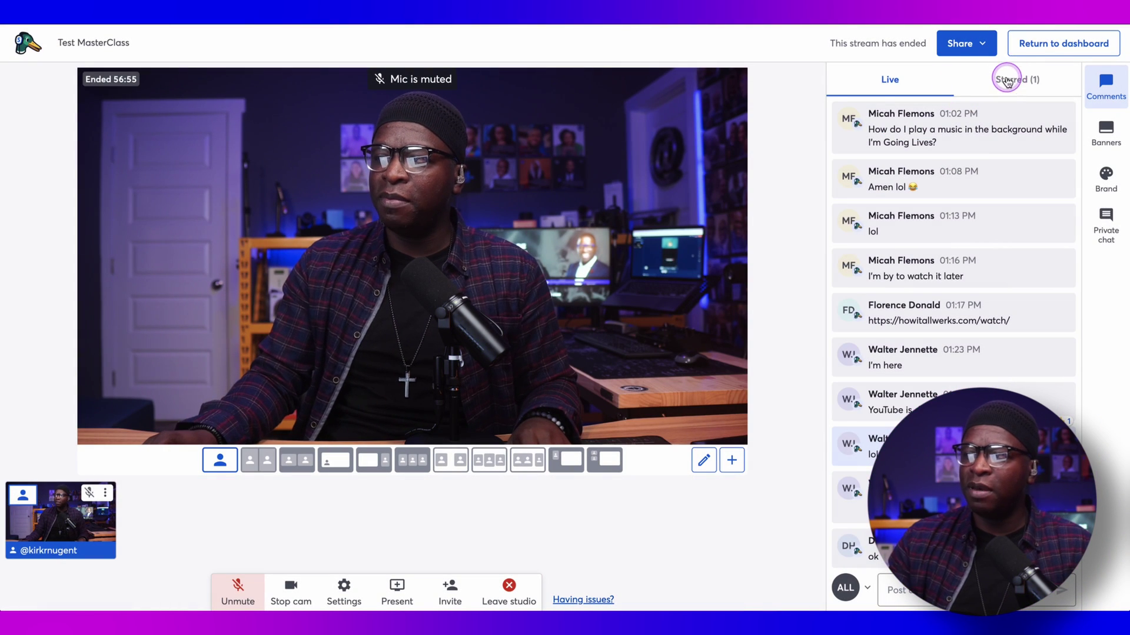
left_click(1007, 82)
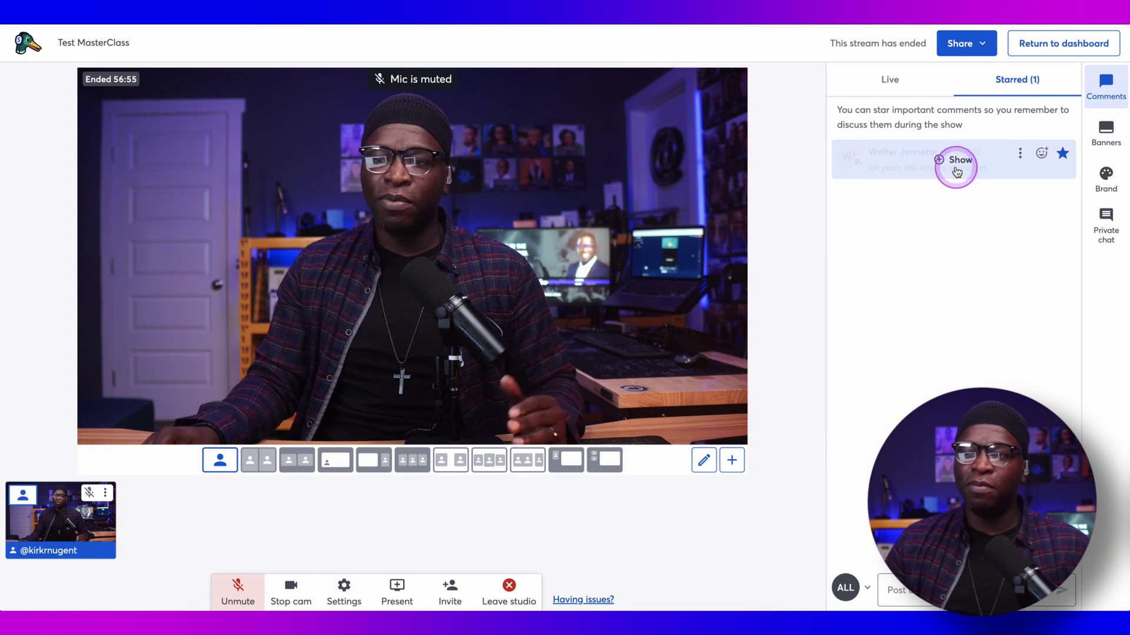
left_click(954, 171)
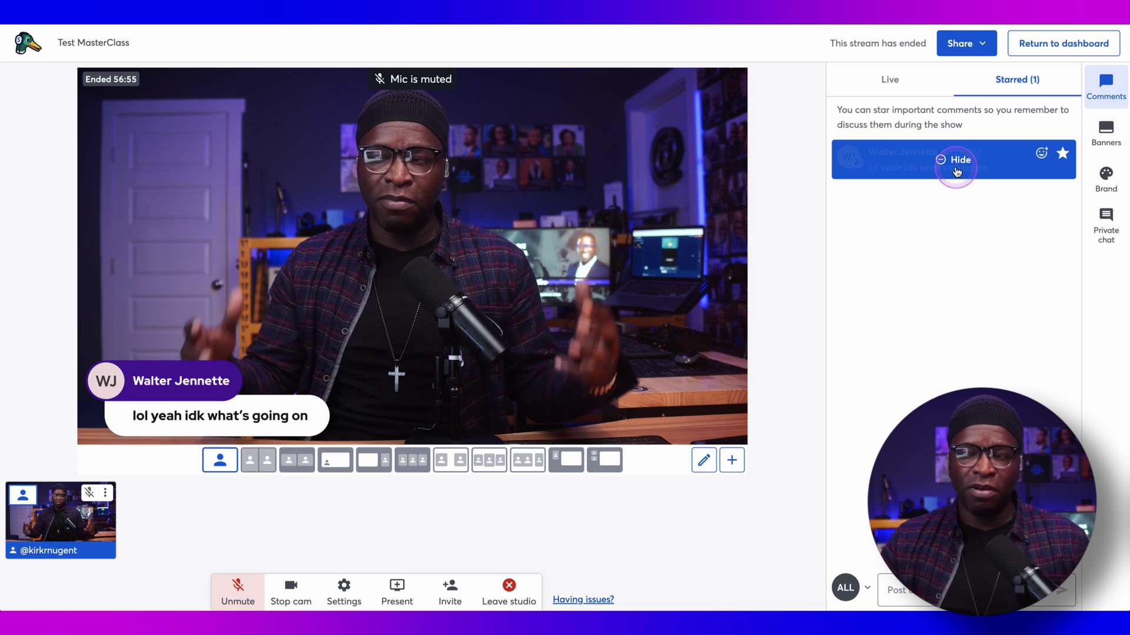
left_click(956, 171)
left_click(912, 88)
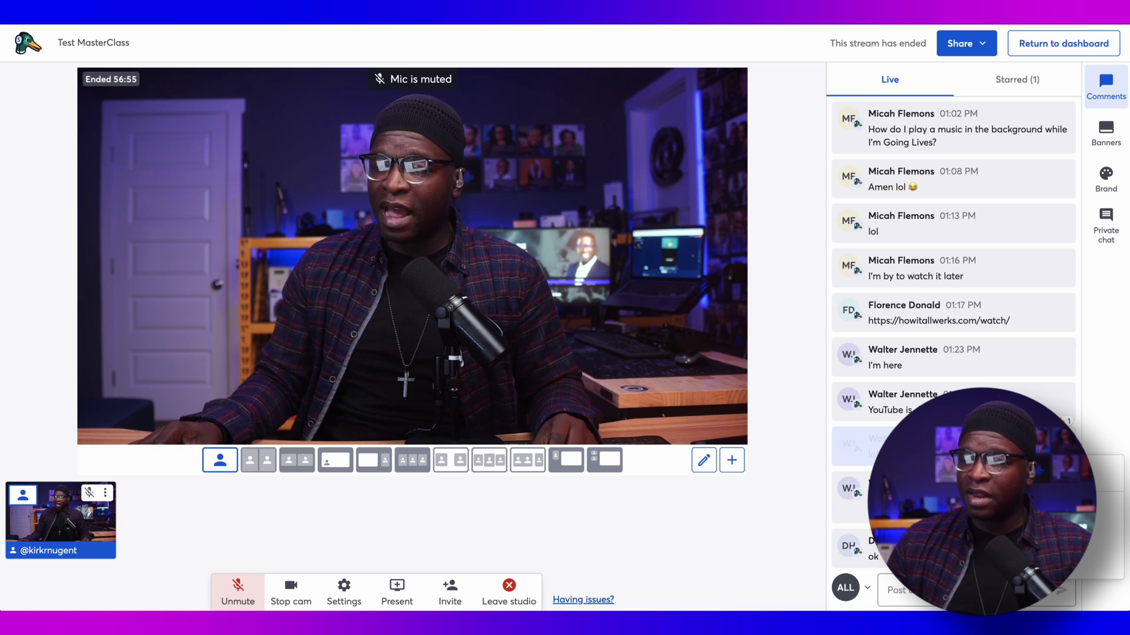
Pin the starred comment to the On-Air chat.
left_click(1000, 440)
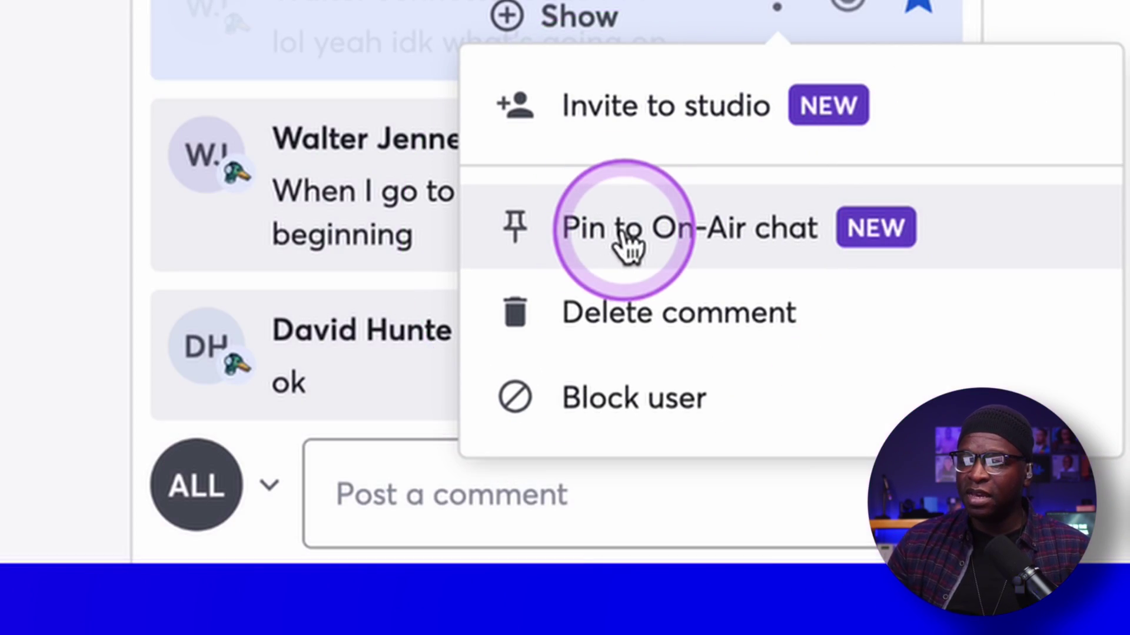
left_click(628, 244)
scroll(694, 222, "up", 5)
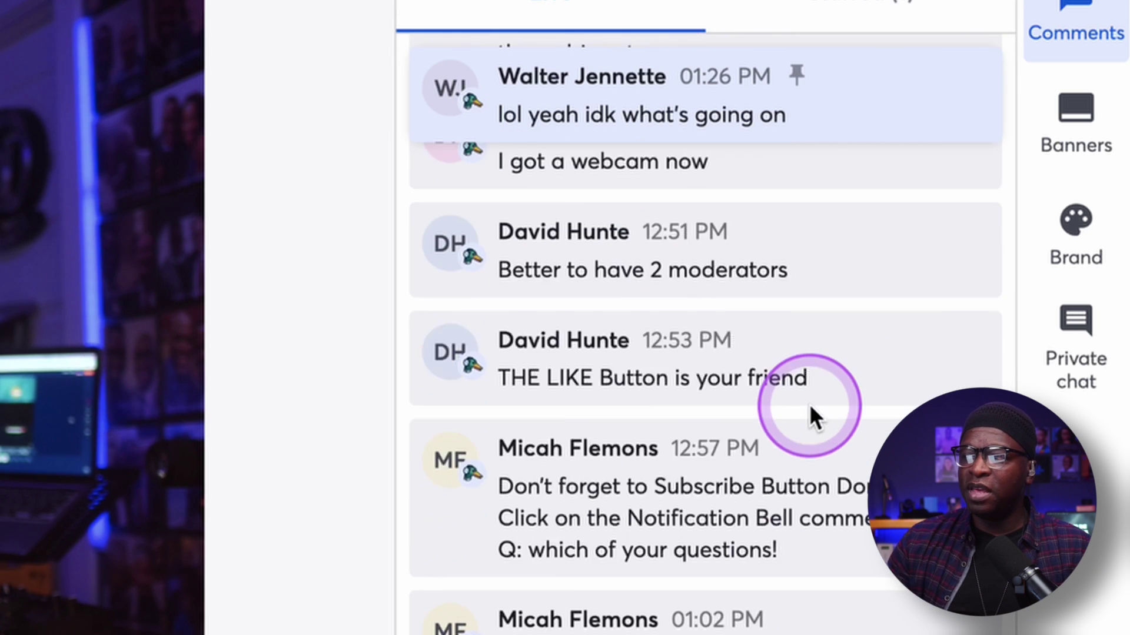
scroll(811, 412, "down", 5)
Invite the pinned comment's author into the studio.
mouse_move(807, 412)
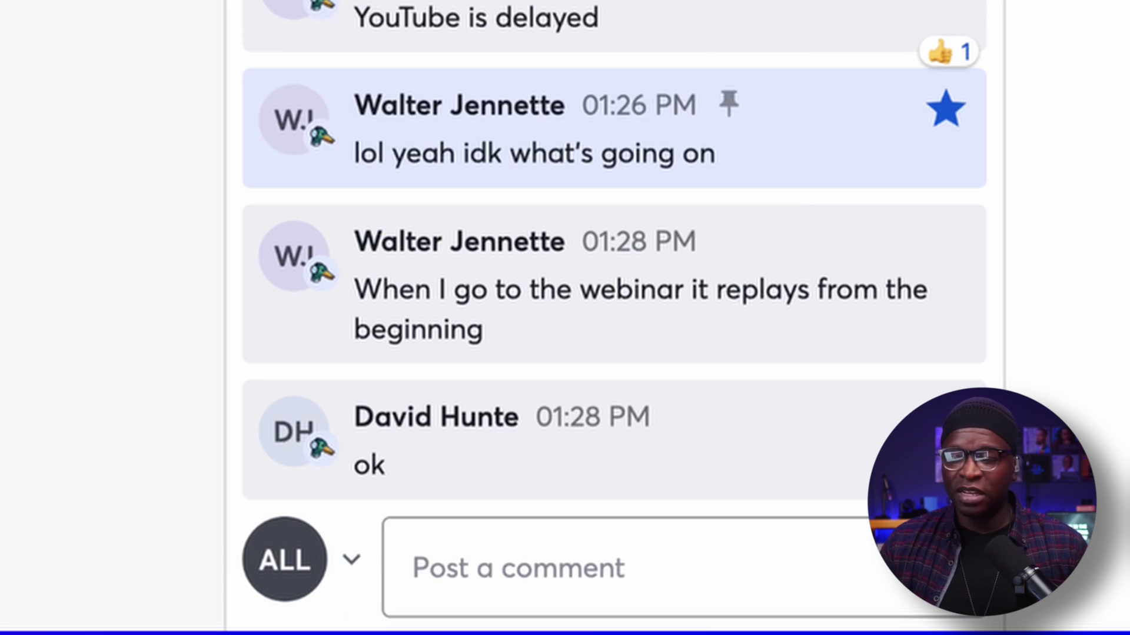
mouse_move(814, 402)
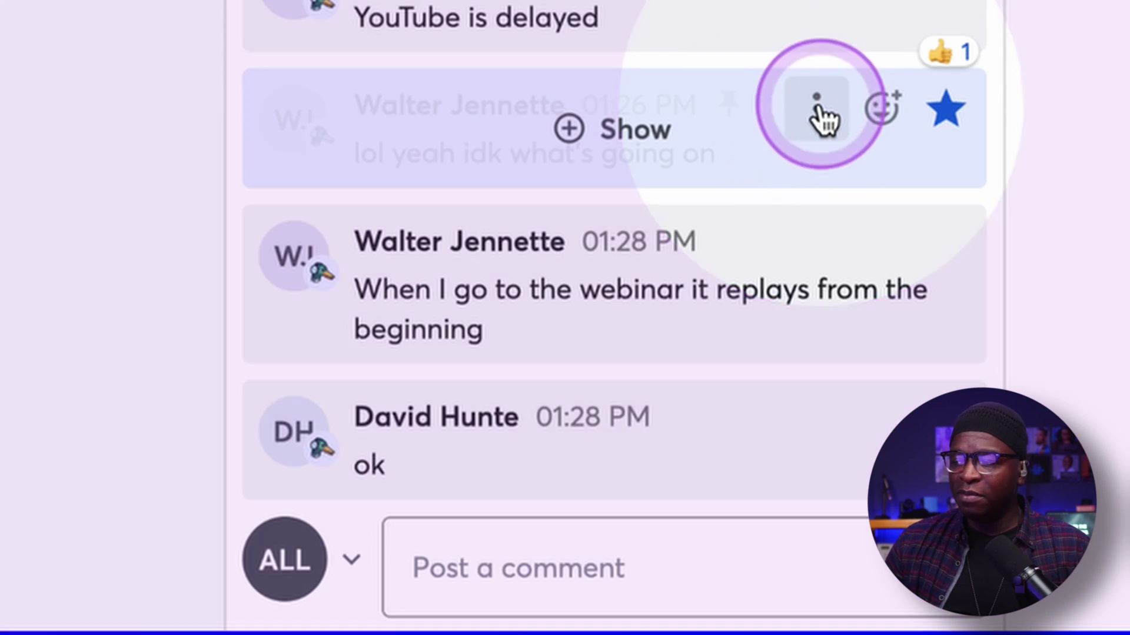
left_click(818, 109)
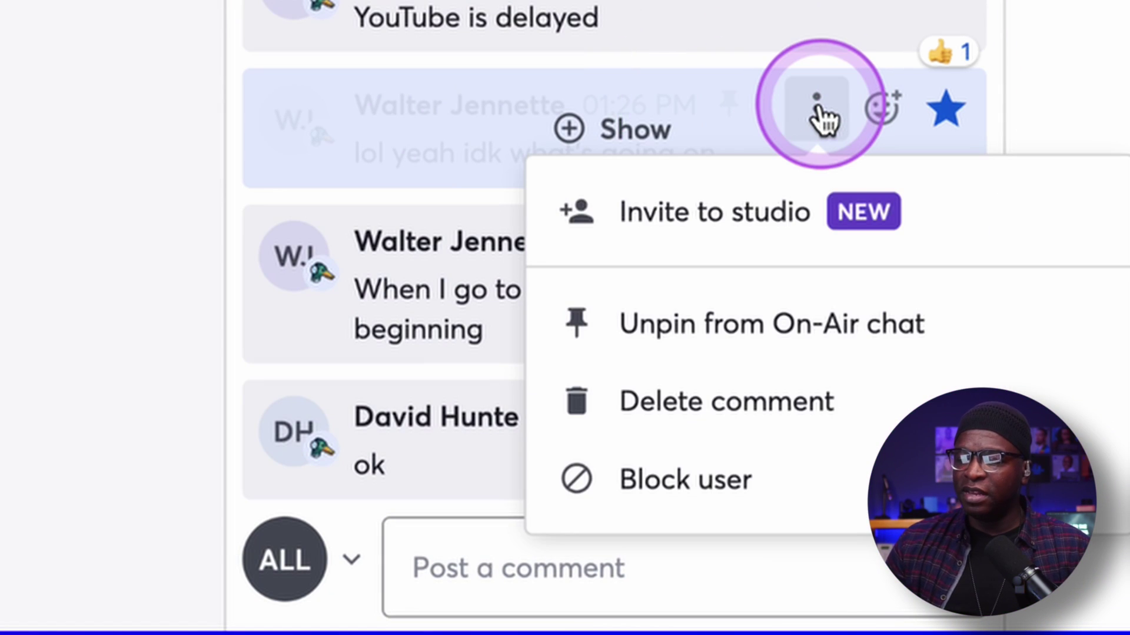
left_click(735, 227)
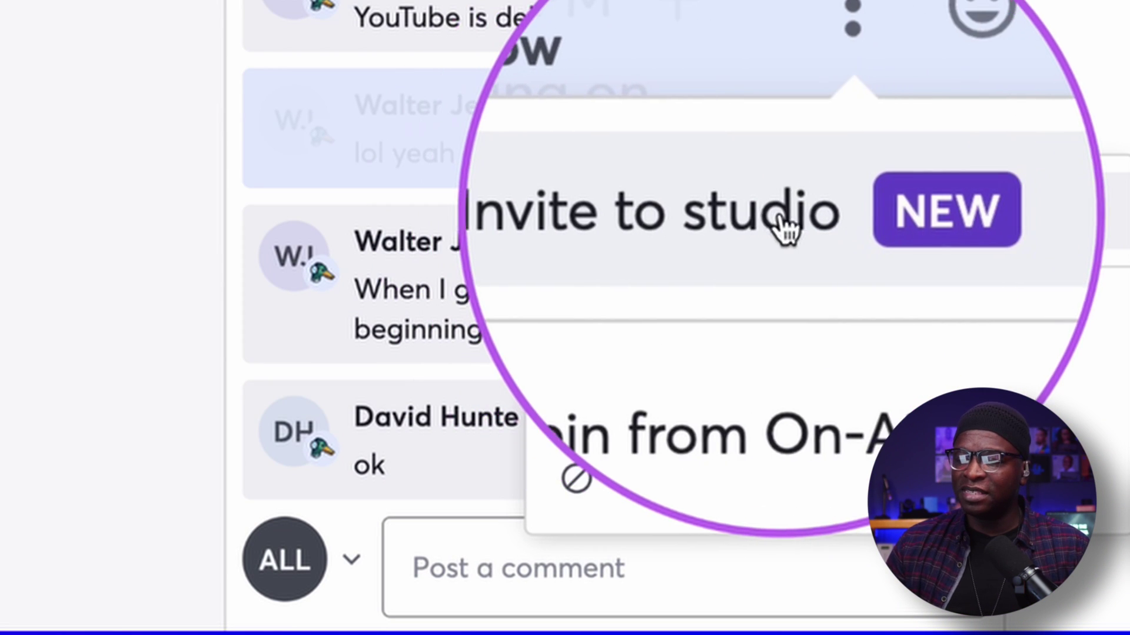
left_click(729, 228)
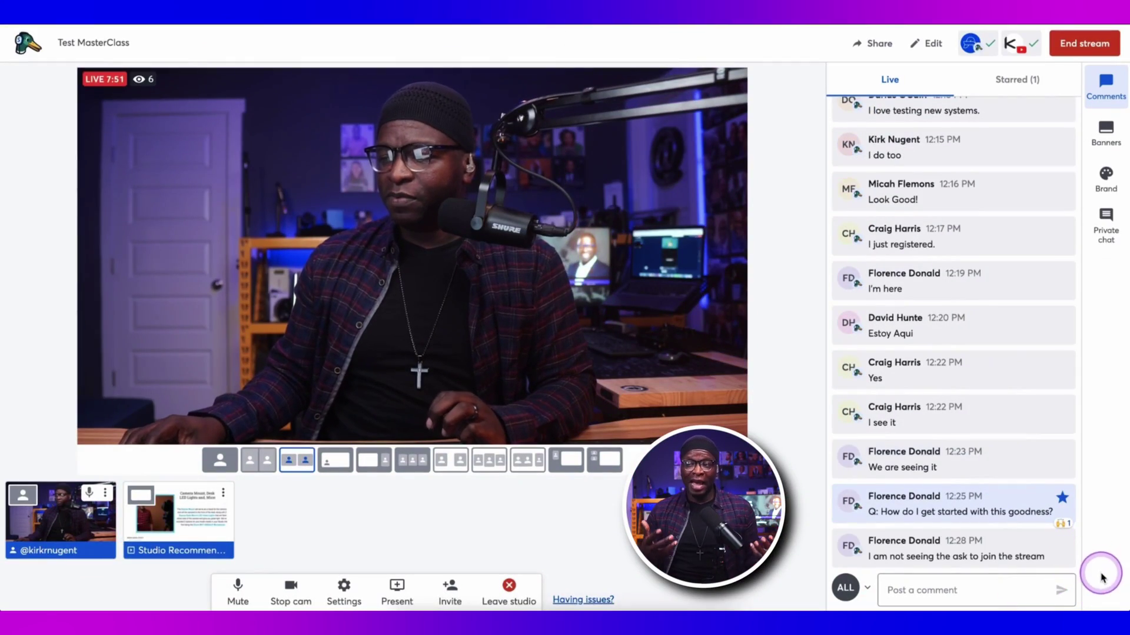
Invite the latest commenter into the studio and add her to the stage beside the host.
mouse_move(1053, 550)
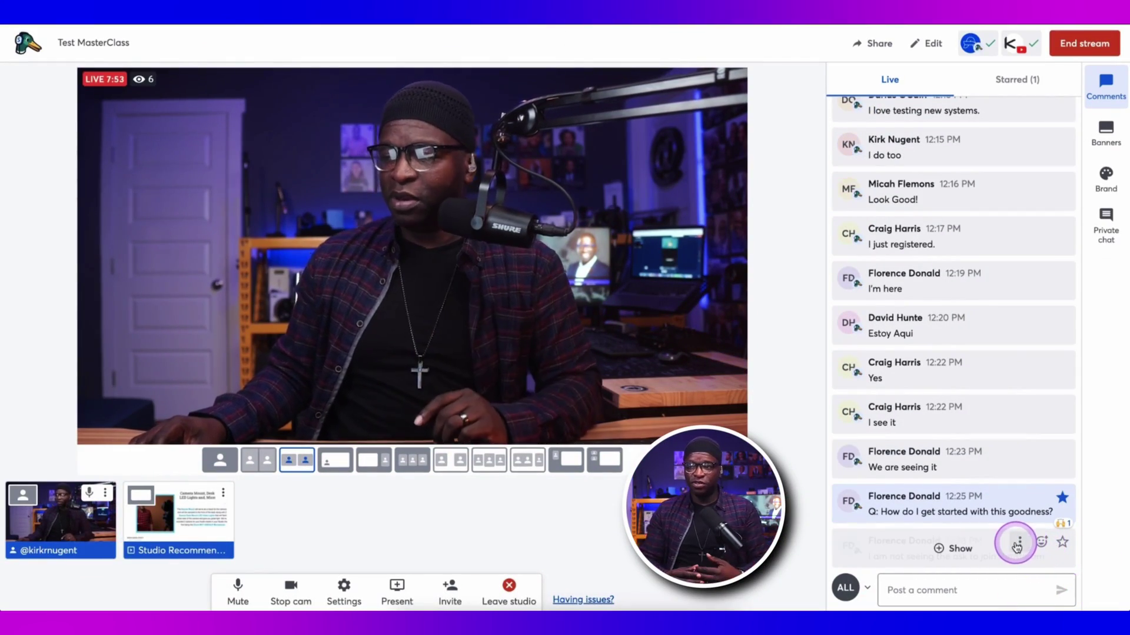
left_click(1017, 542)
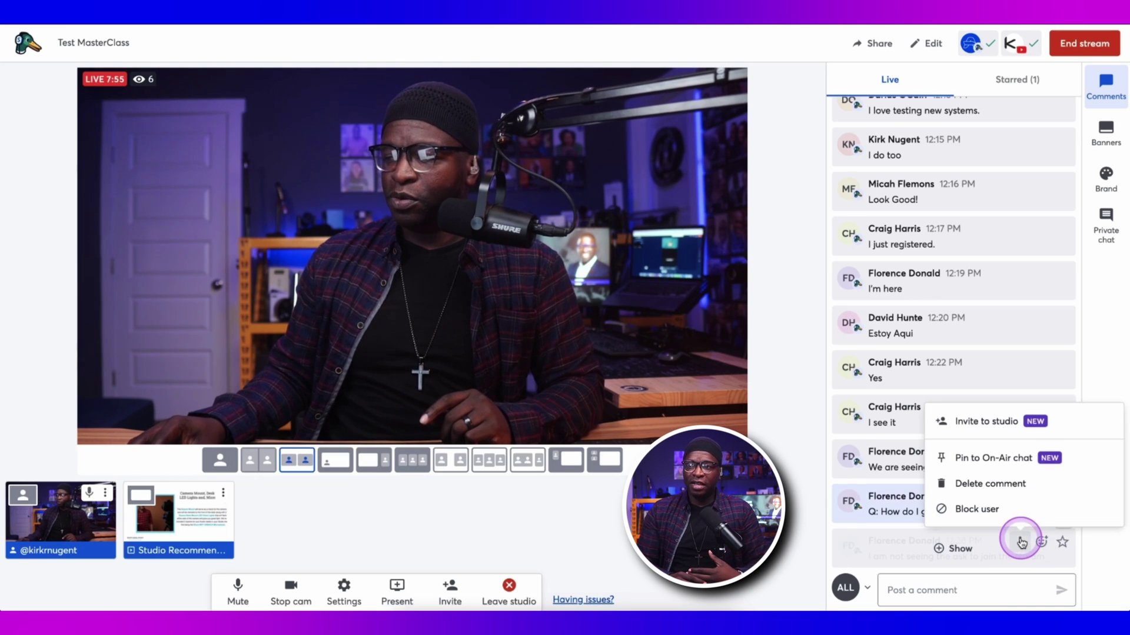
left_click(979, 423)
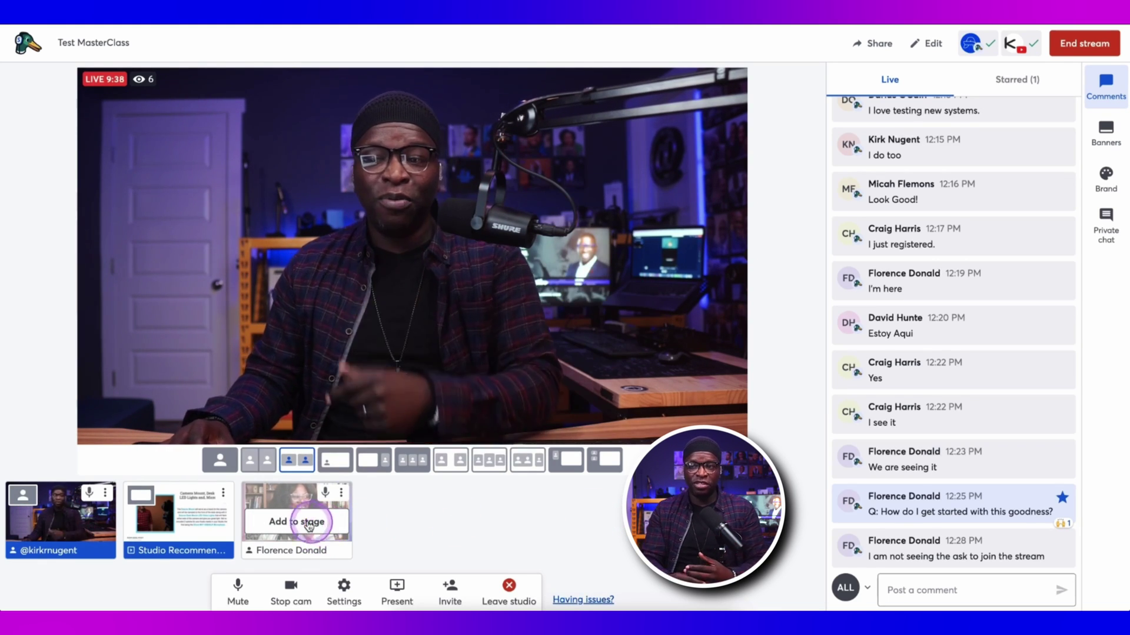
left_click(323, 534)
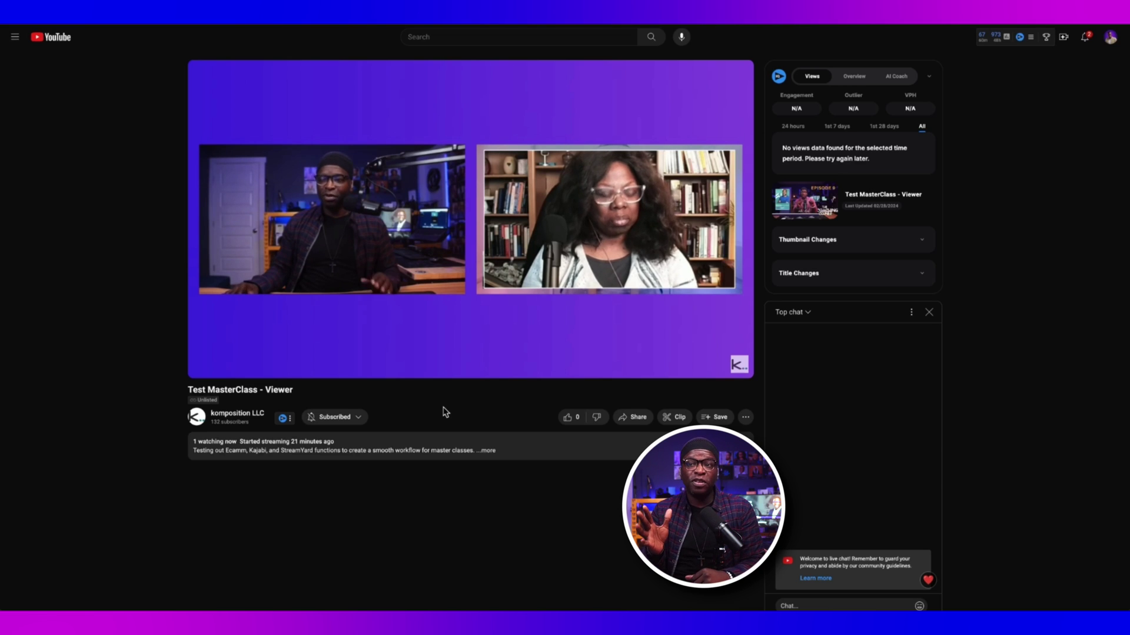
left_click(209, 401)
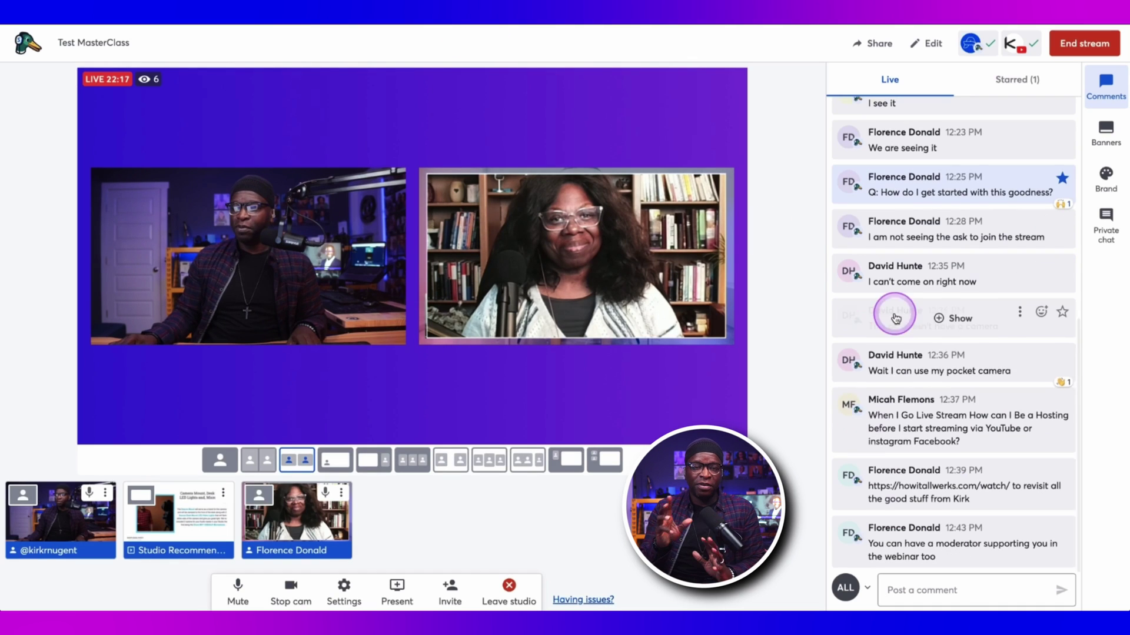
Show the question about hosting before streaming as an on-screen banner, then hide it.
left_click(943, 421)
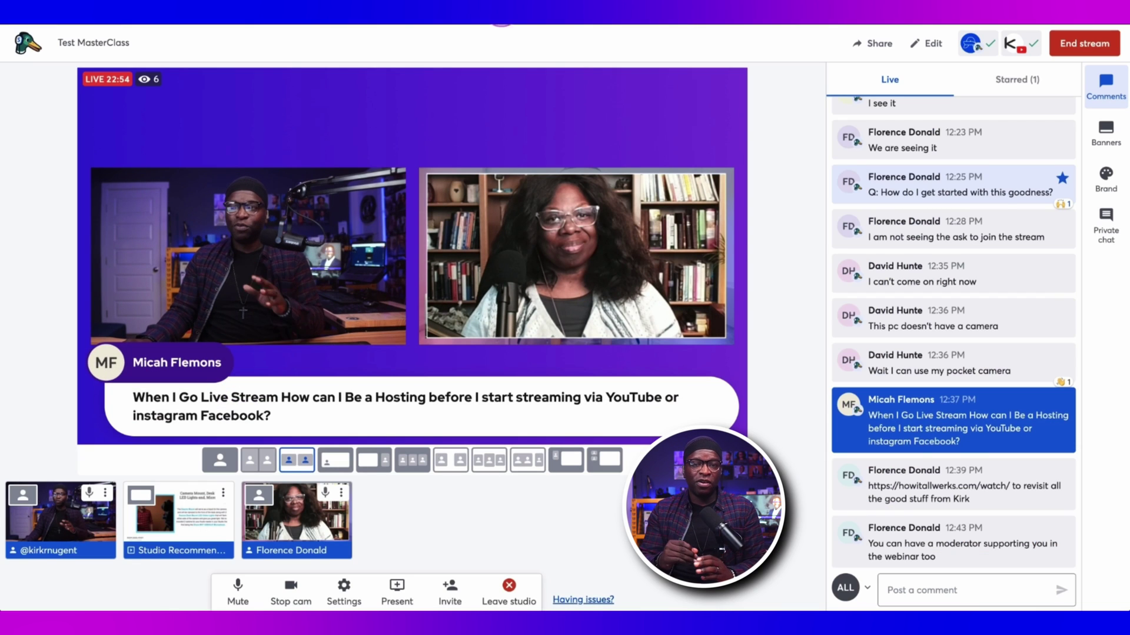
left_click(956, 455)
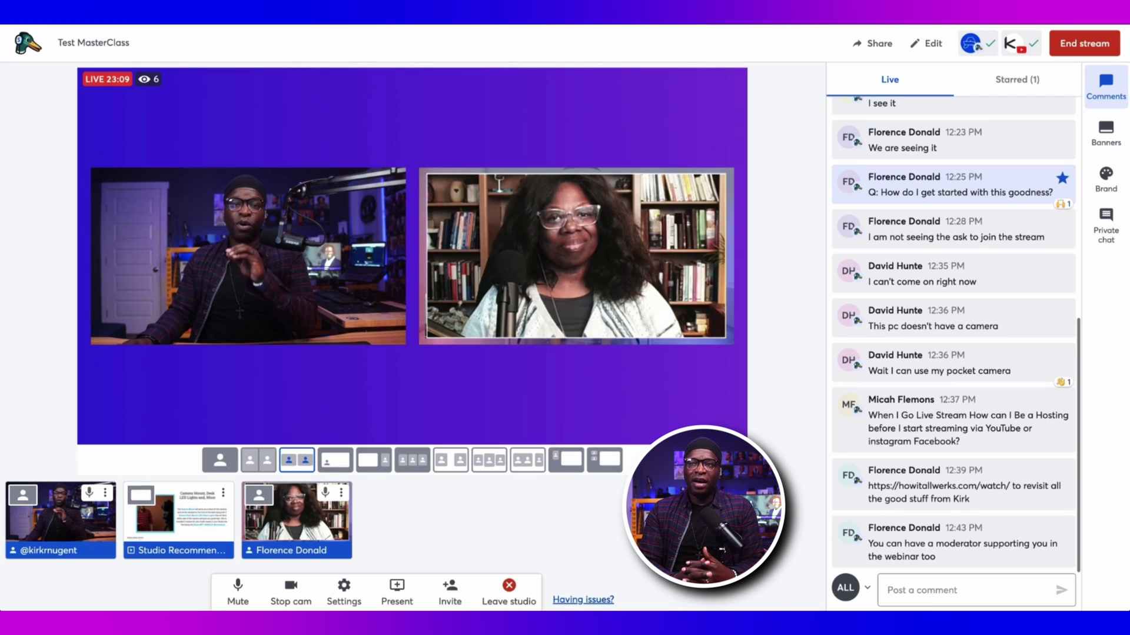
left_click(449, 222)
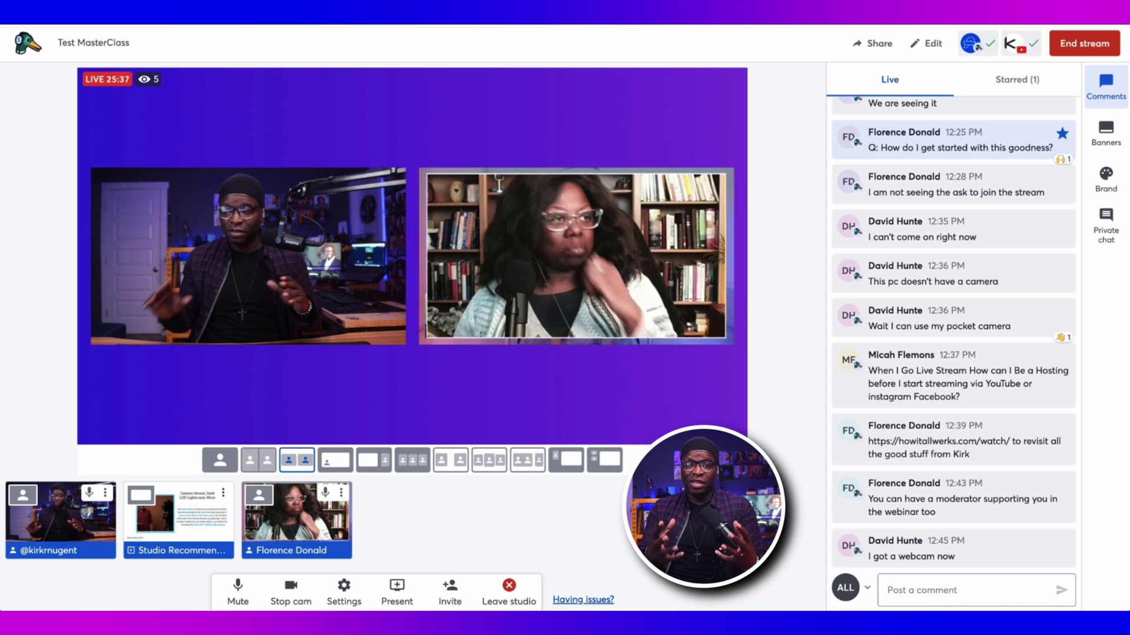
Send a studio invite to the author of the 'I do too' comment.
mouse_move(979, 241)
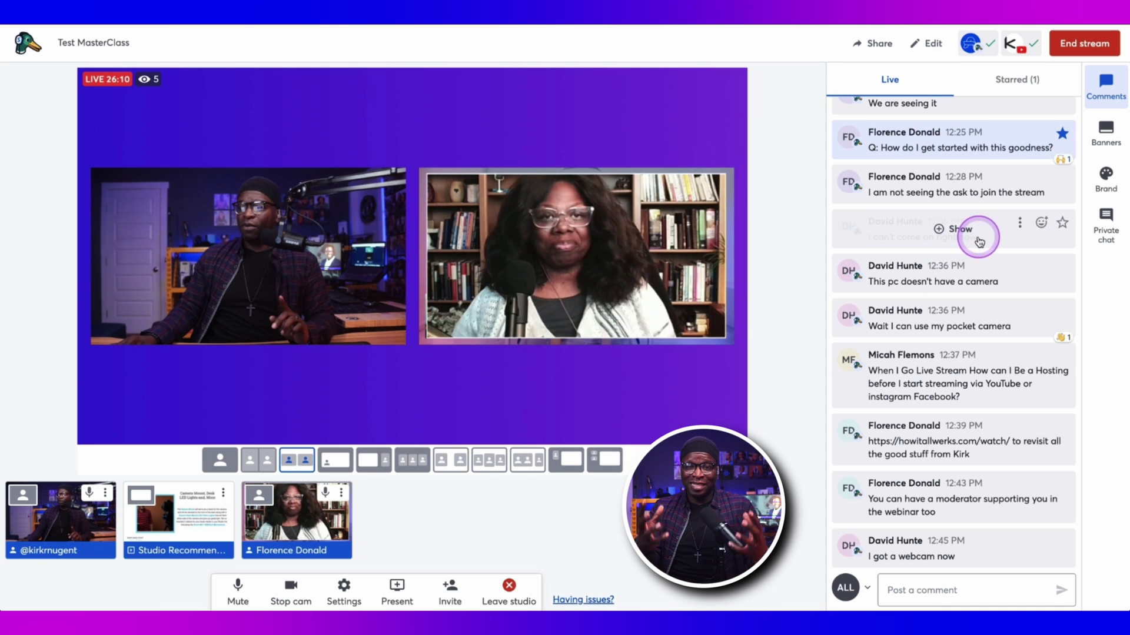
mouse_move(997, 316)
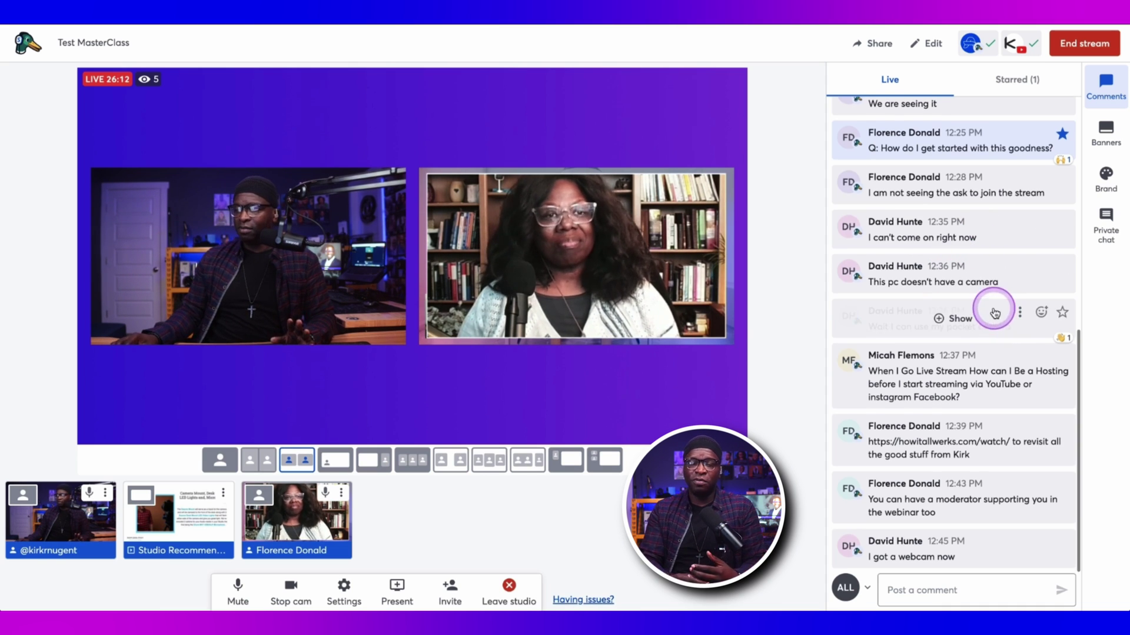
scroll(990, 309, "up", 8)
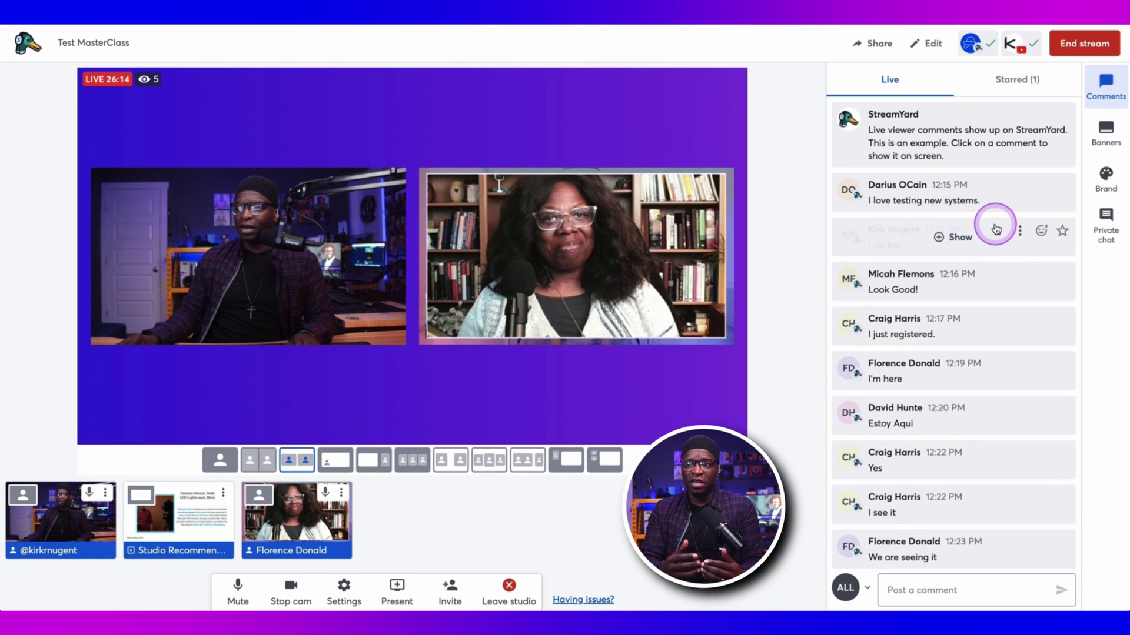
left_click(1019, 231)
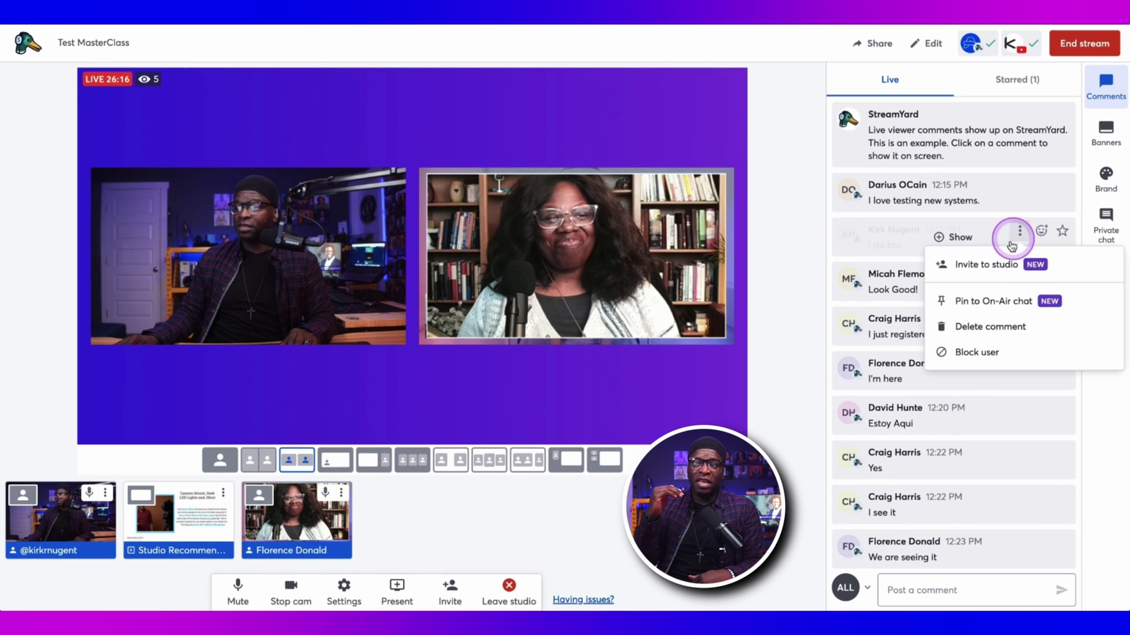
left_click(987, 265)
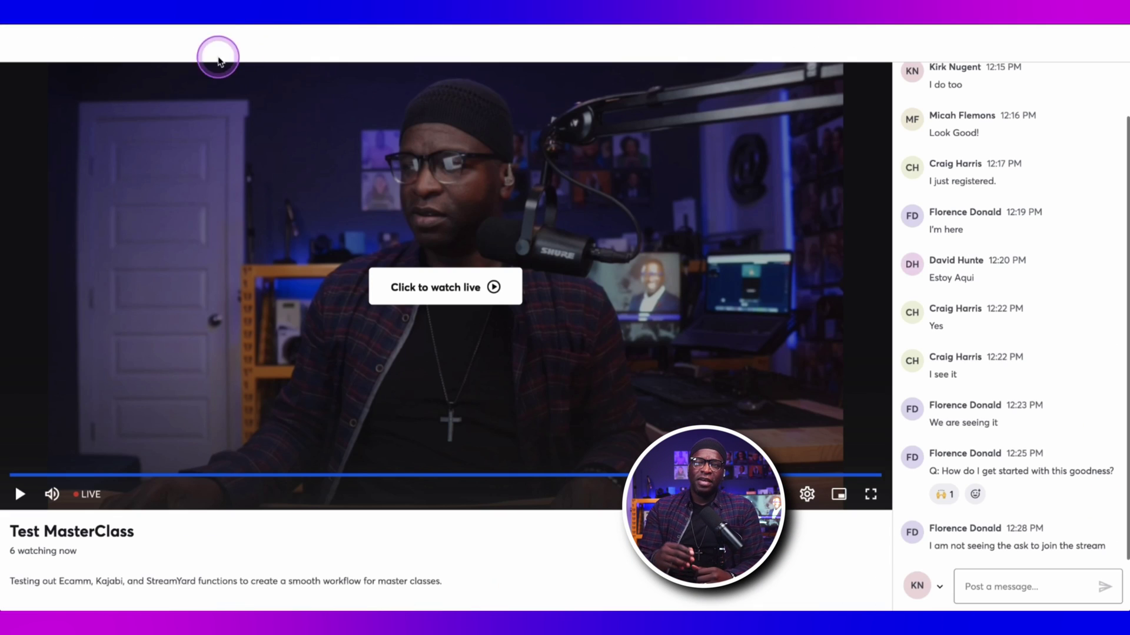
Start the live webinar playing with 'Click to watch live' on the watch page.
left_click(443, 288)
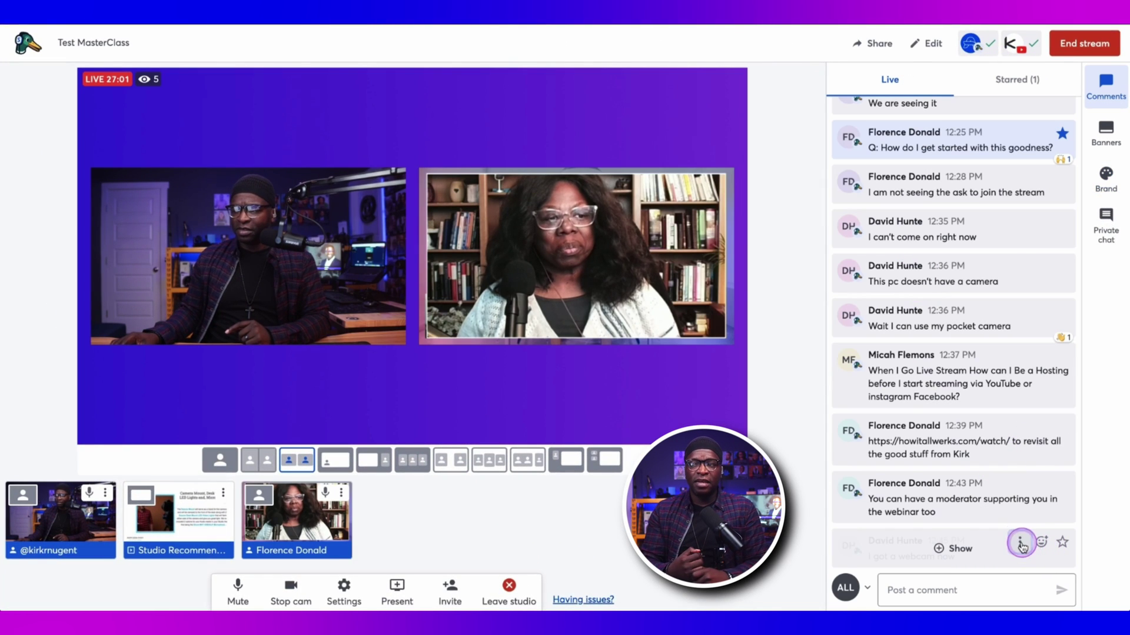
Invite the 'I got a webcam now' commenter and add him to the stage as a third video.
left_click(1021, 543)
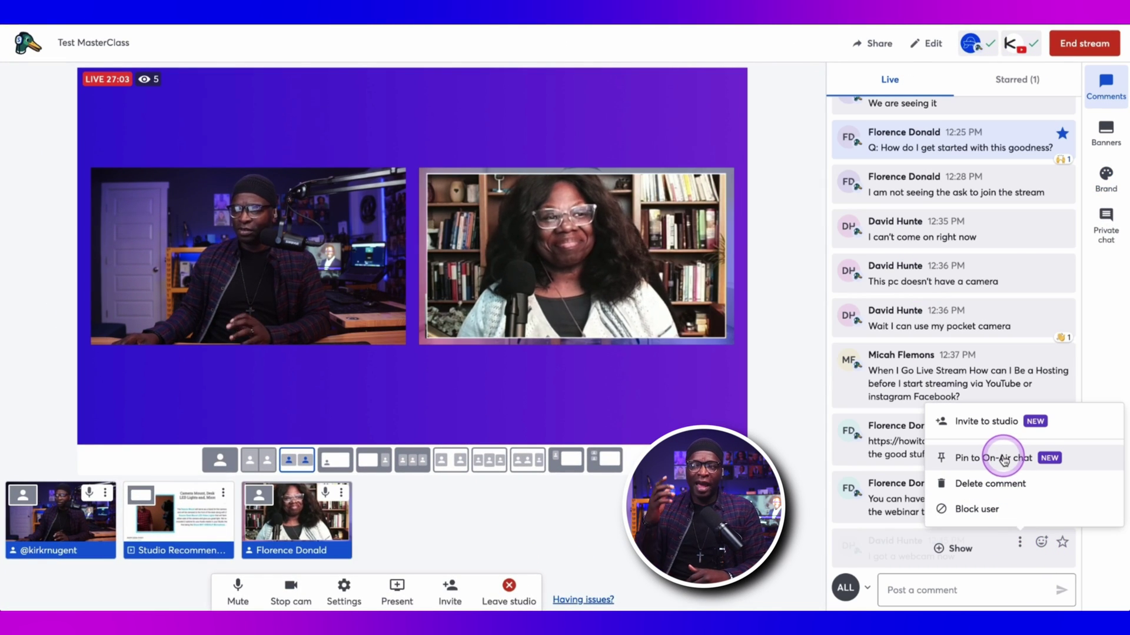
left_click(981, 424)
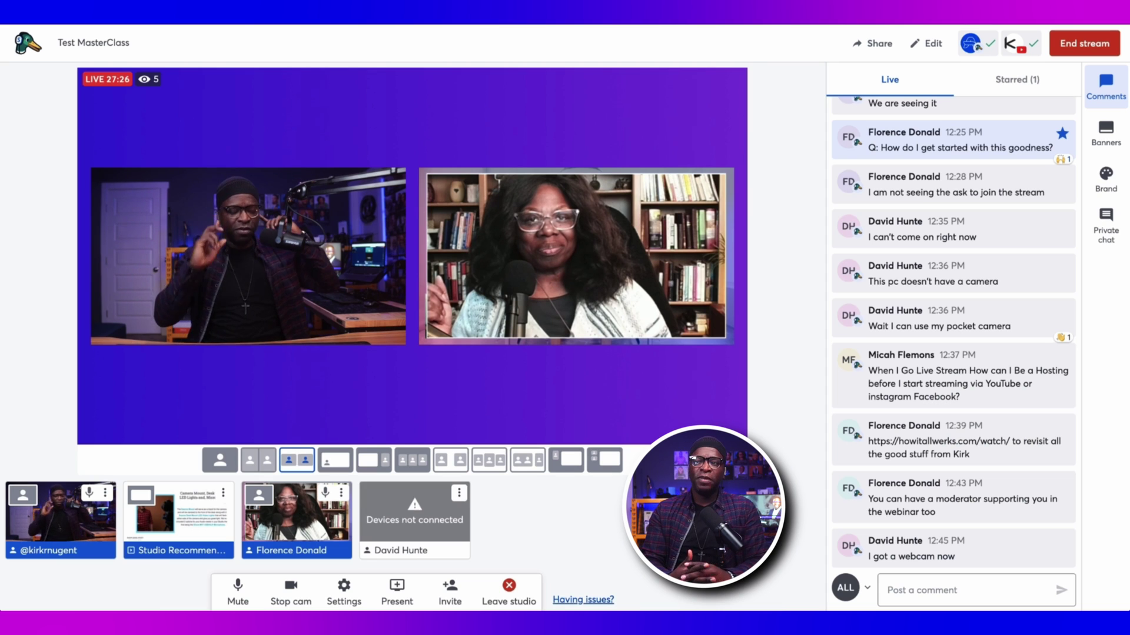
mouse_move(380, 532)
left_click(411, 523)
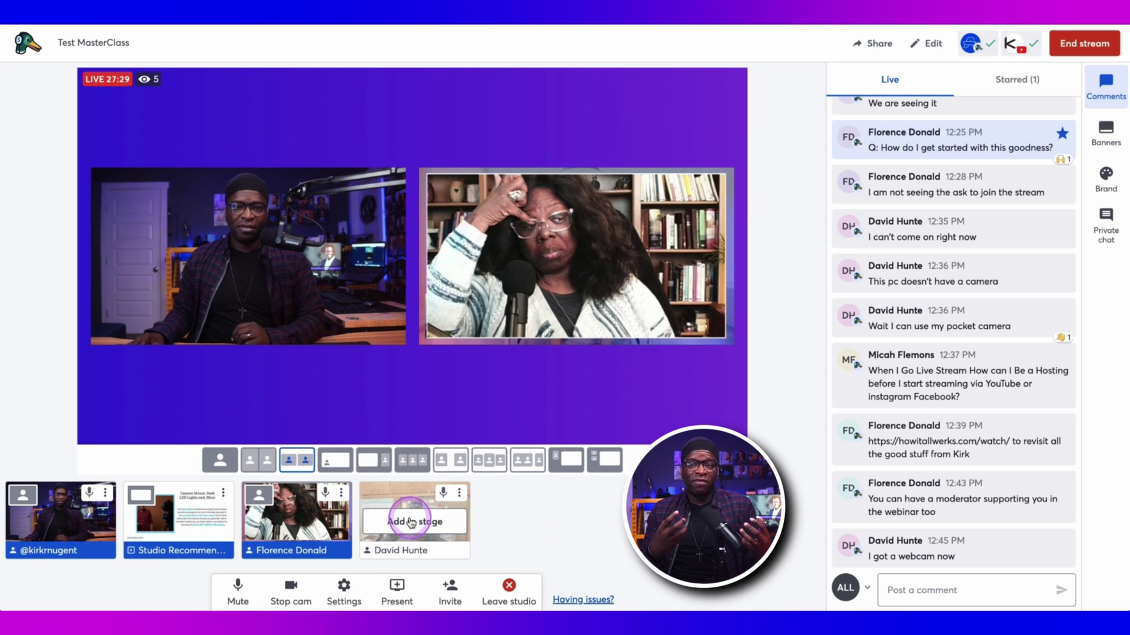